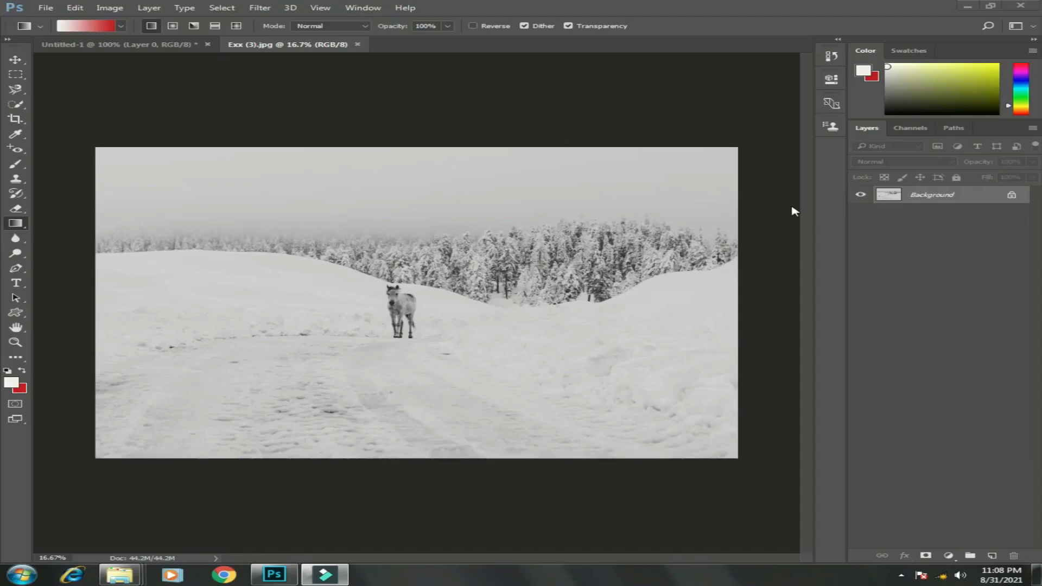
Step: Outline the horse with the Content-Aware Move tool, remove it with a Content-Aware fill, and deselect
key(j)
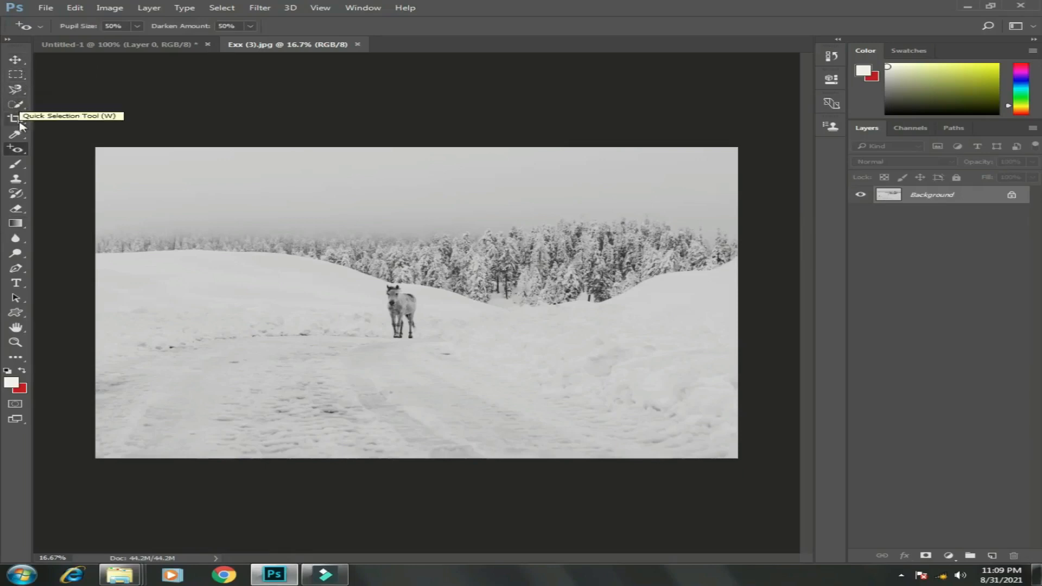
right_click(21, 155)
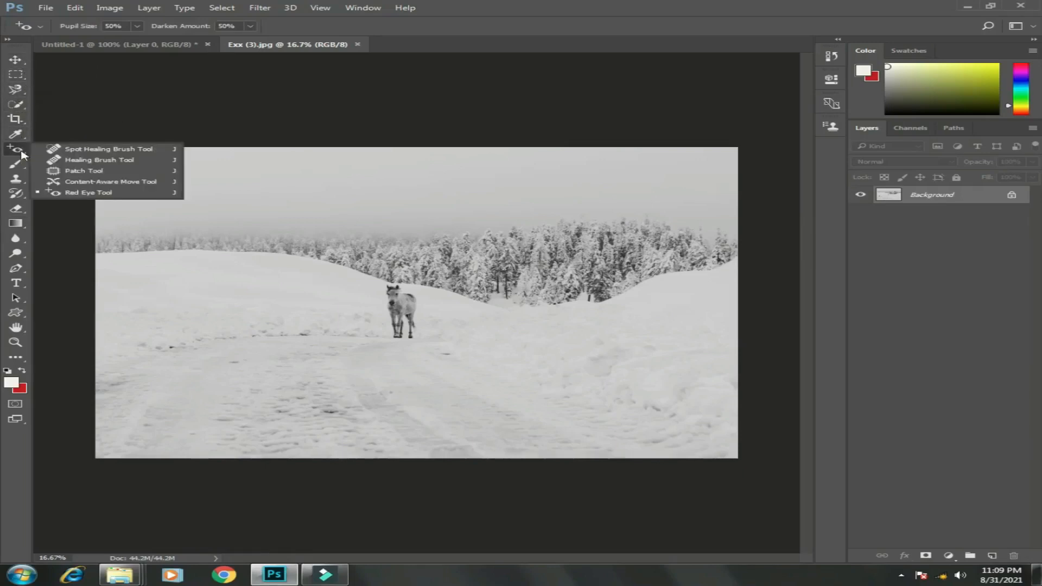
click(87, 182)
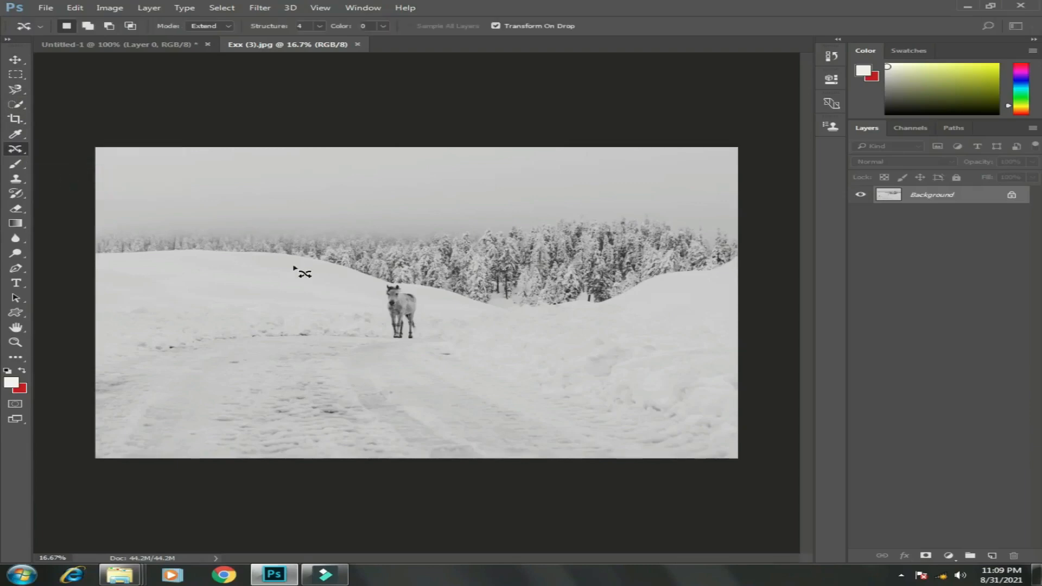
mouse_move(378, 310)
mouse_down()
mouse_move(371, 298)
mouse_move(389, 283)
mouse_move(427, 298)
mouse_move(418, 349)
mouse_move(386, 344)
mouse_move(375, 310)
mouse_up()
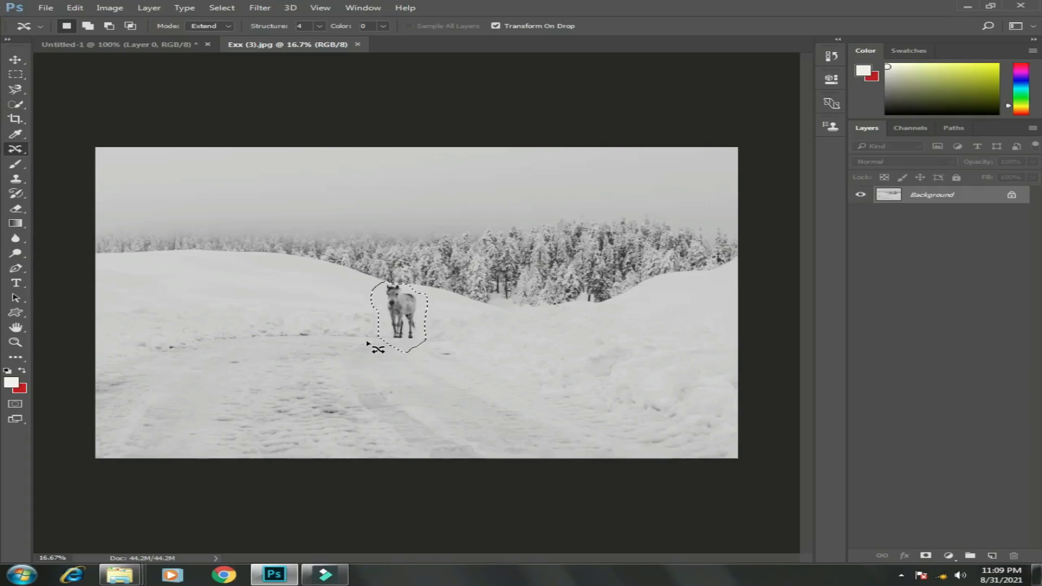
key(shift+F5)
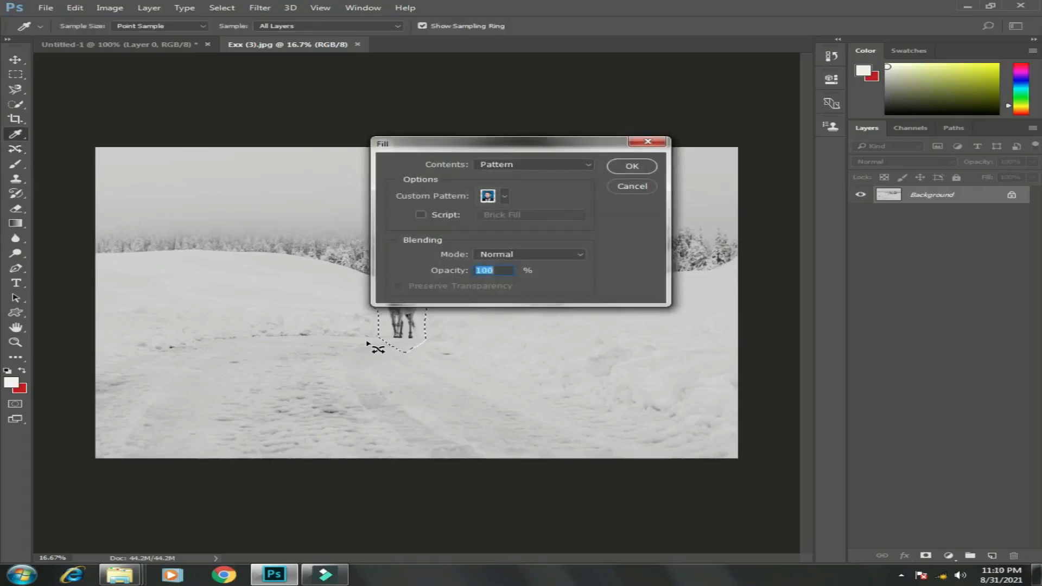
click(588, 166)
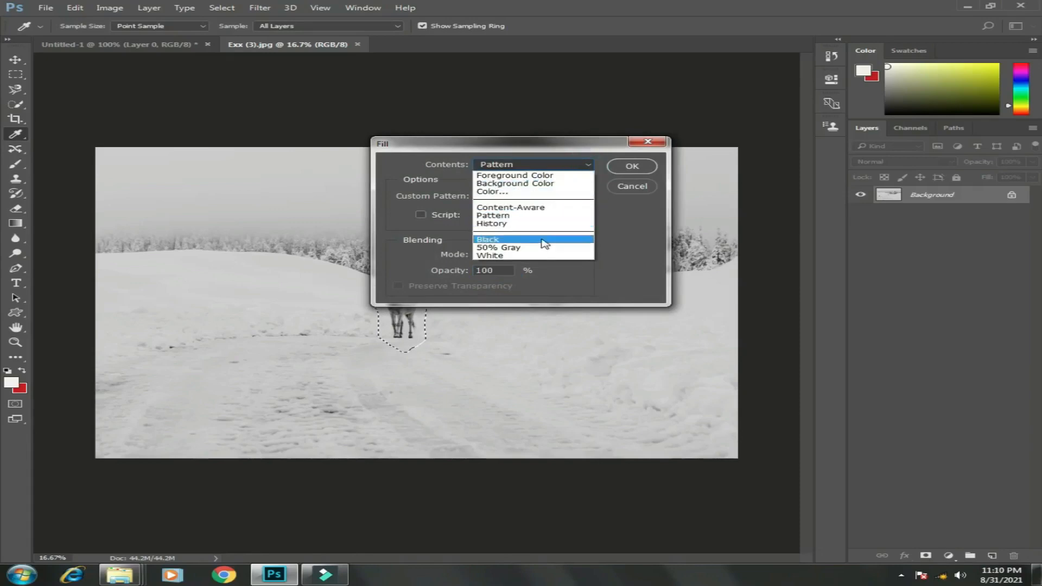
click(532, 209)
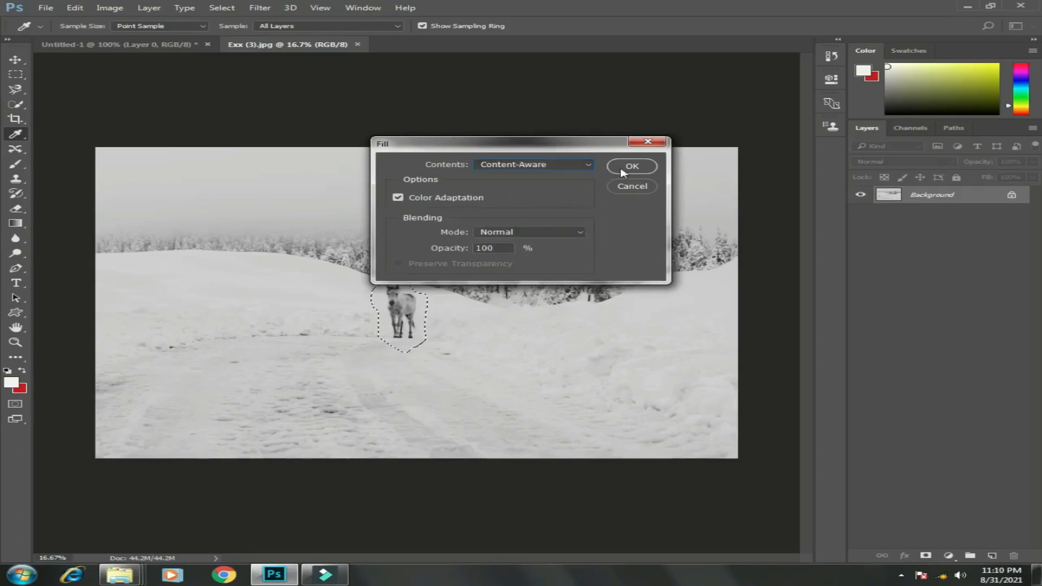
click(632, 167)
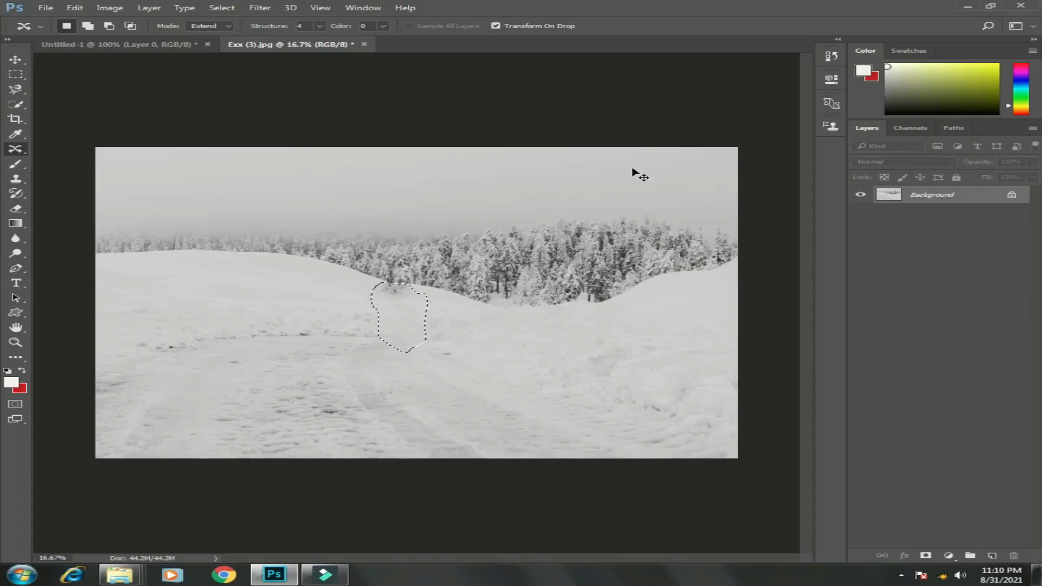
key(ctrl+d)
Step: Clone clean snow over the dark smudge left on the hill edge where the horse's head was
click(27, 182)
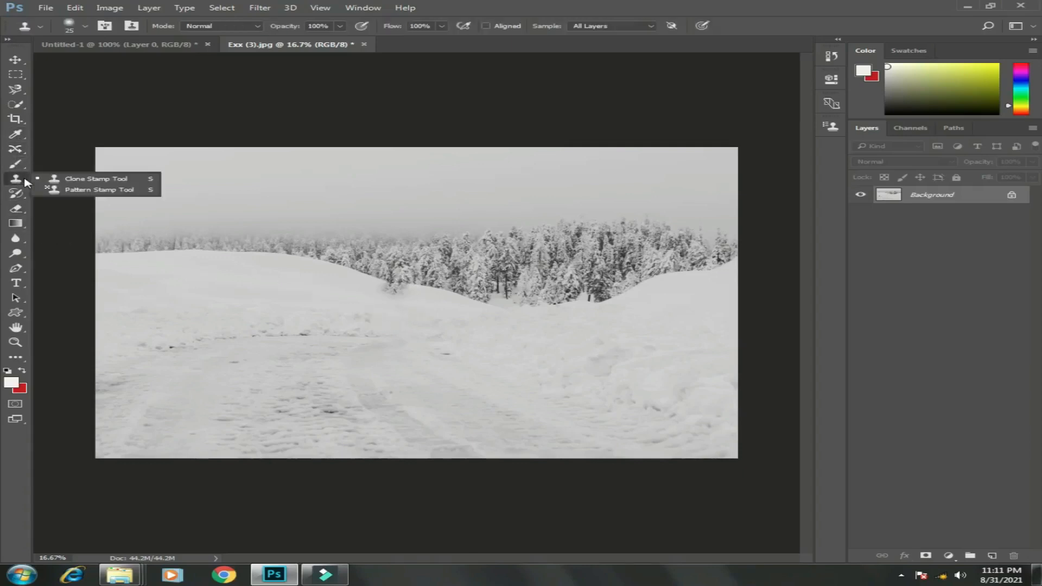
click(76, 179)
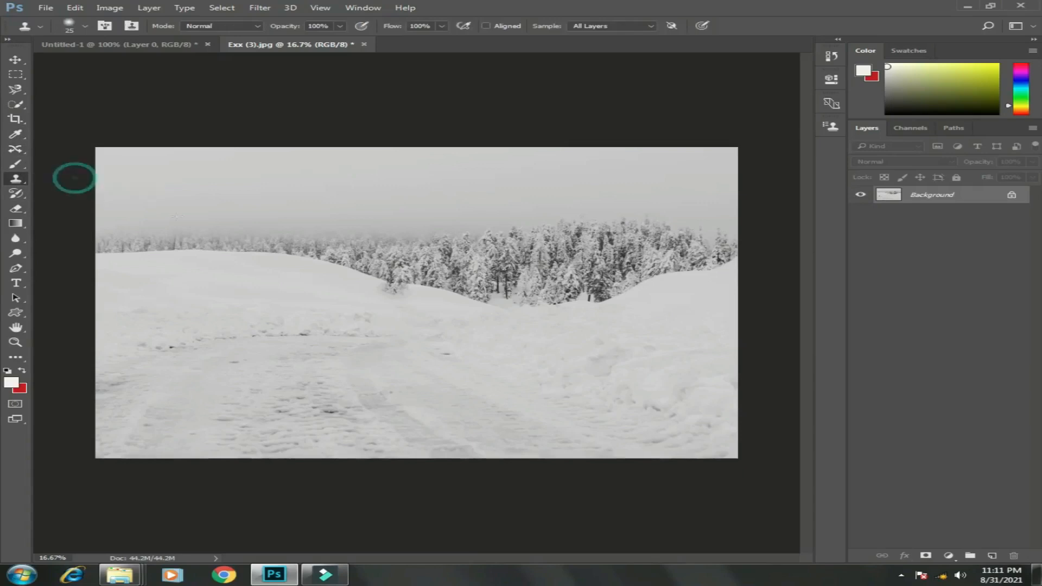
alt+click(359, 286)
drag(392, 288, 404, 297)
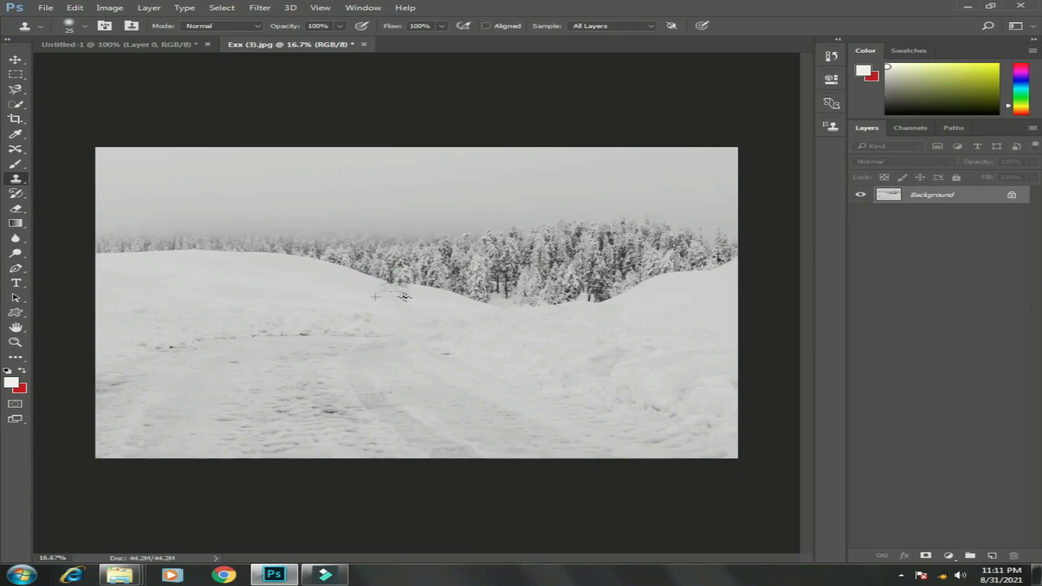
alt+click(329, 279)
mouse_move(381, 292)
mouse_down()
mouse_move(416, 290)
mouse_move(403, 296)
mouse_up()
Step: Enlarge the Clone Stamp brush to 100, sample nearby snow, and undo the retouching back to the original horse
key(bracketright)
key(bracketright)
key(bracketright)
key(bracketright)
alt+click(340, 300)
key(ctrl+alt+z)
key(ctrl+alt+z)
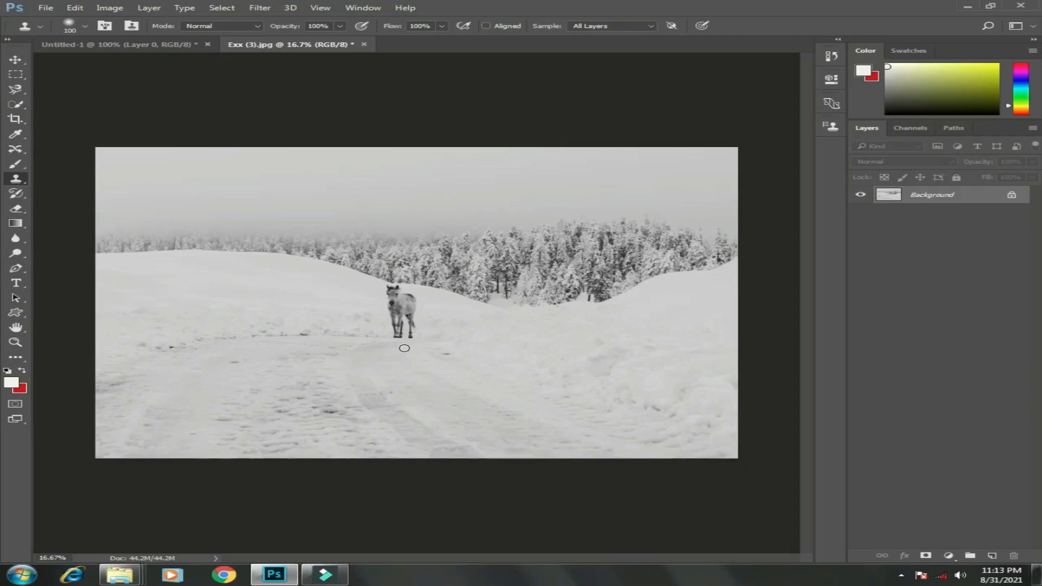
Step: Relocate the horse to the road's lower-left area with Content-Aware Move in Move mode, enlarging it before applying
right_click(19, 155)
click(95, 188)
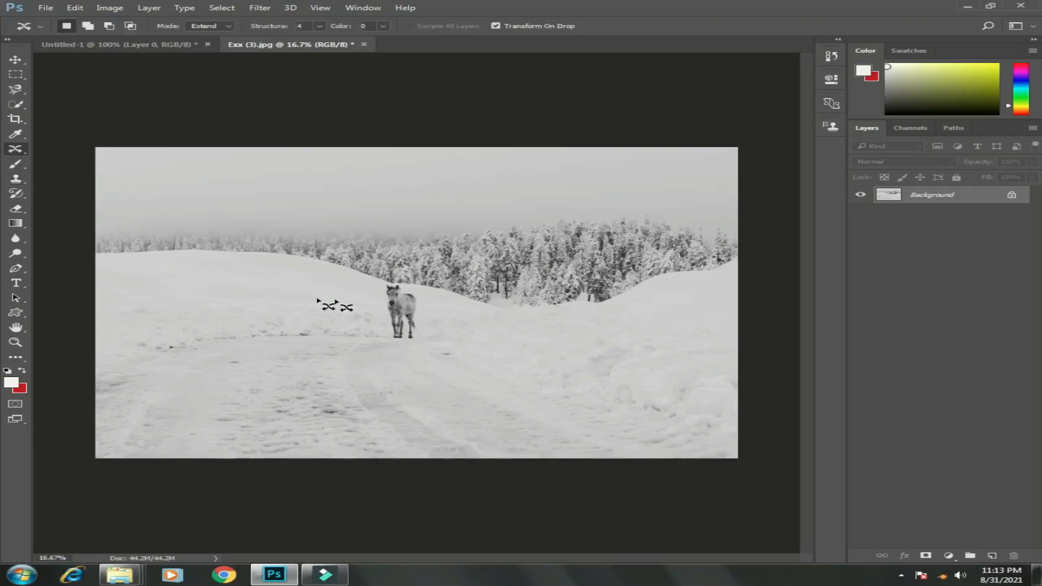
mouse_move(370, 312)
mouse_down()
mouse_move(382, 284)
mouse_move(405, 286)
mouse_move(429, 300)
mouse_move(430, 327)
mouse_move(406, 351)
mouse_move(371, 313)
mouse_move(406, 308)
mouse_move(283, 366)
mouse_up()
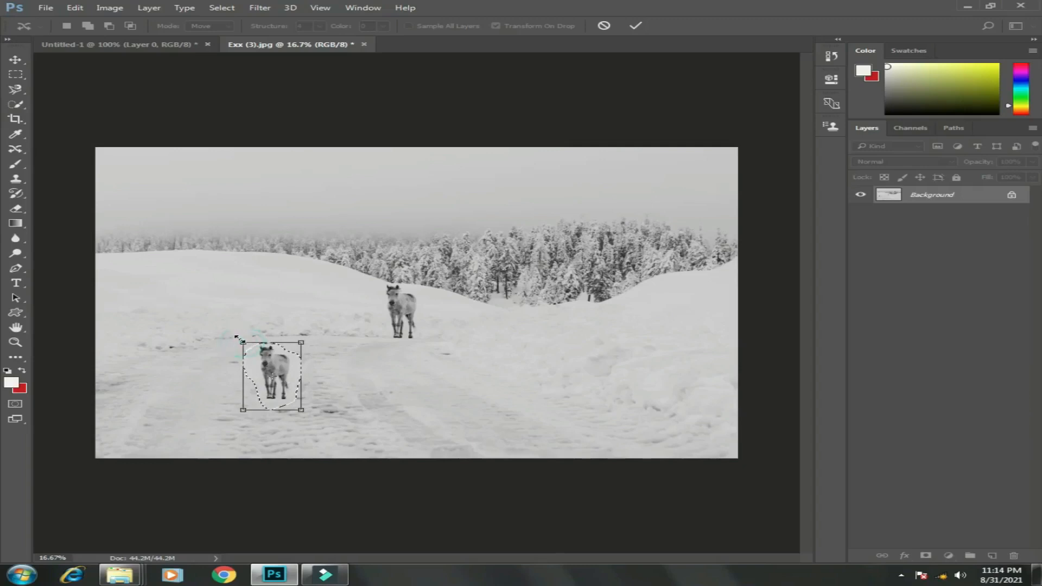
drag(242, 342, 211, 301)
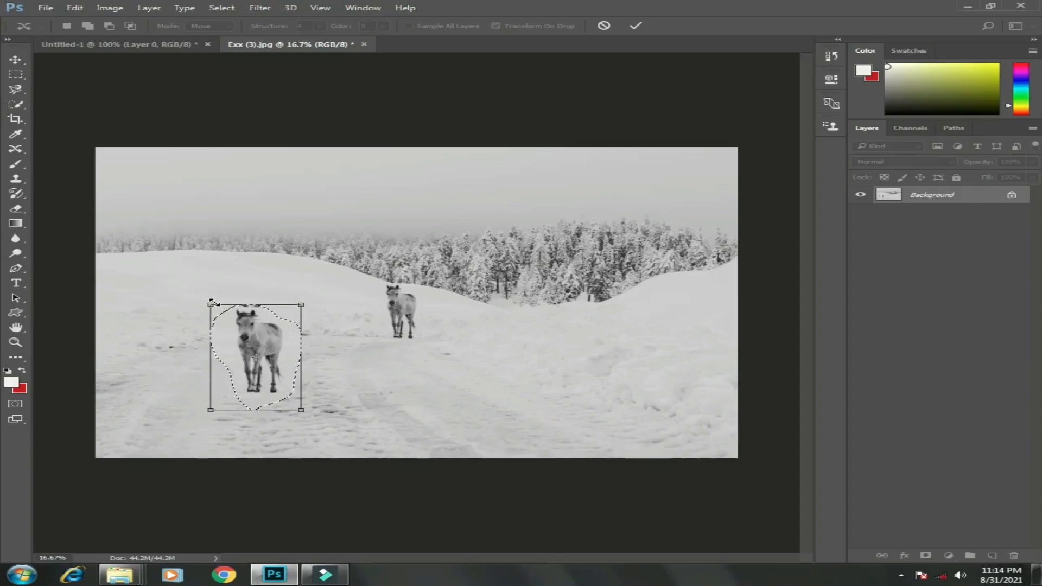
key(Return)
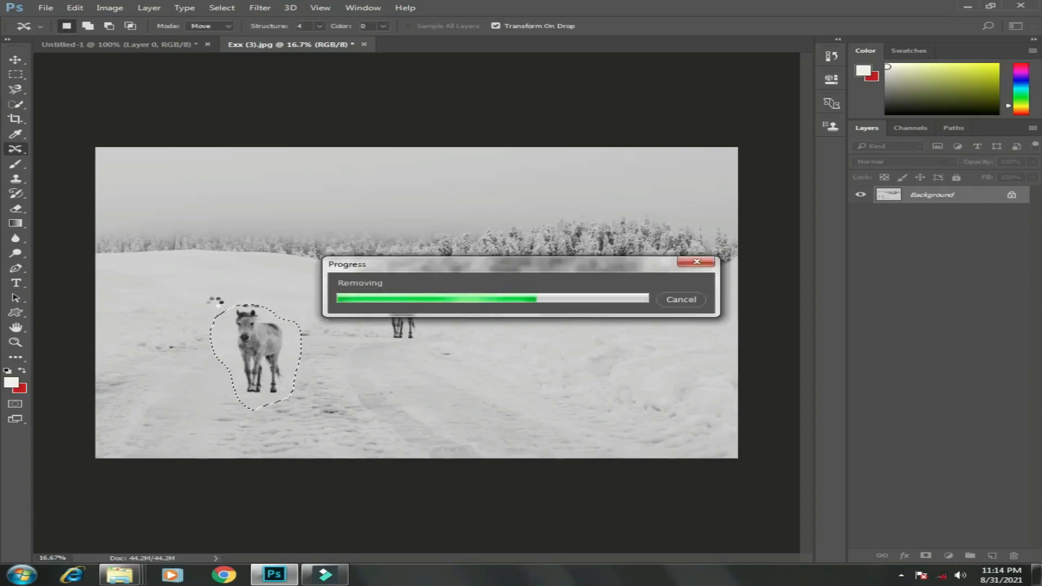
key(ctrl+d)
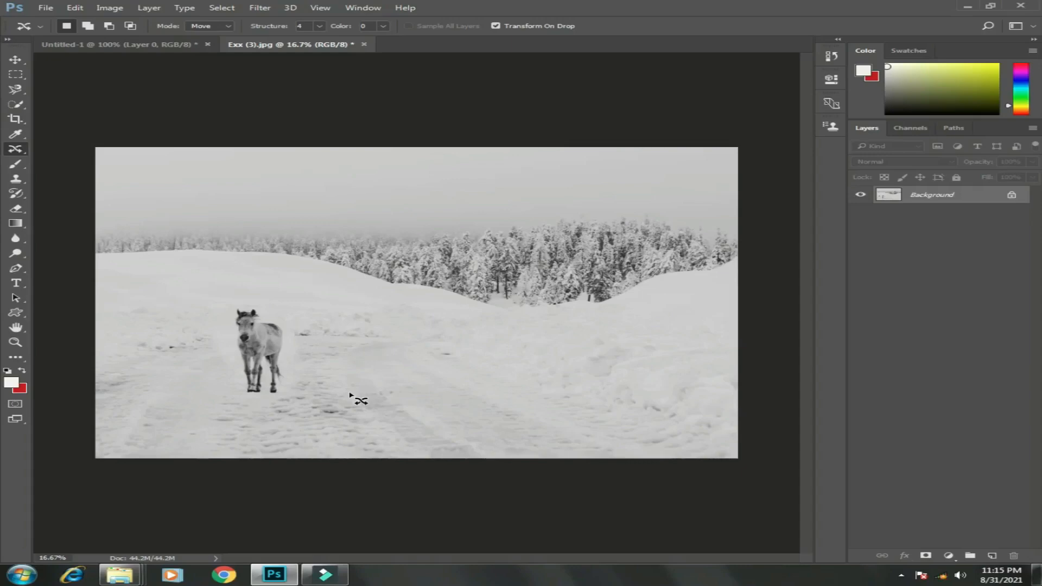
Step: Undo the horse's relocation and clear the selection around it
key(ctrl+alt+z)
key(ctrl+alt+z)
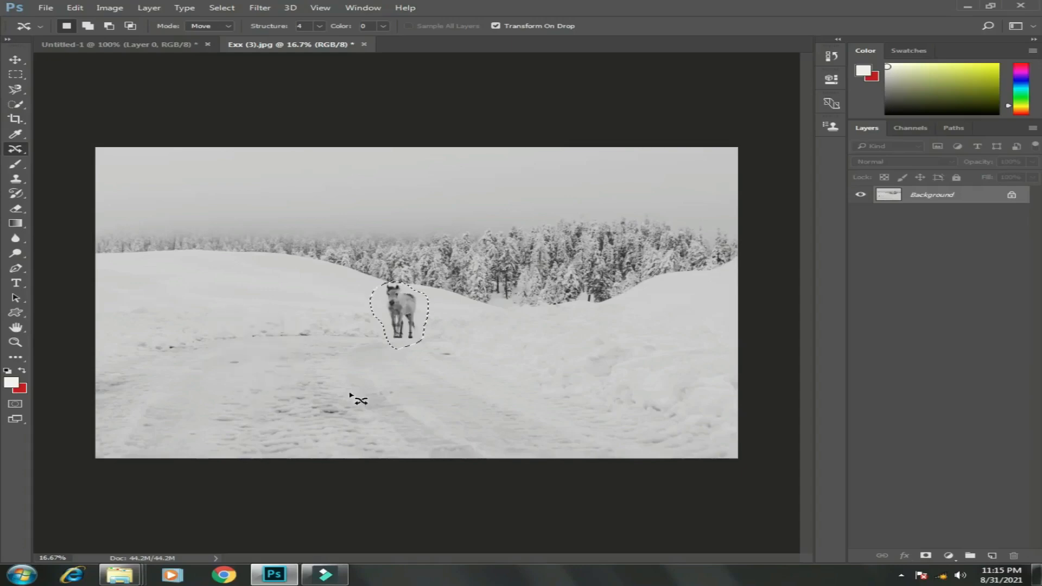
key(ctrl+d)
Step: Outline the horse and use Content-Aware Move in Extend mode to place a slightly larger copy to its left
click(383, 322)
mouse_move(383, 322)
mouse_down()
mouse_move(375, 286)
mouse_move(392, 283)
mouse_move(413, 288)
mouse_move(424, 310)
mouse_move(412, 349)
mouse_move(381, 323)
mouse_up()
click(227, 27)
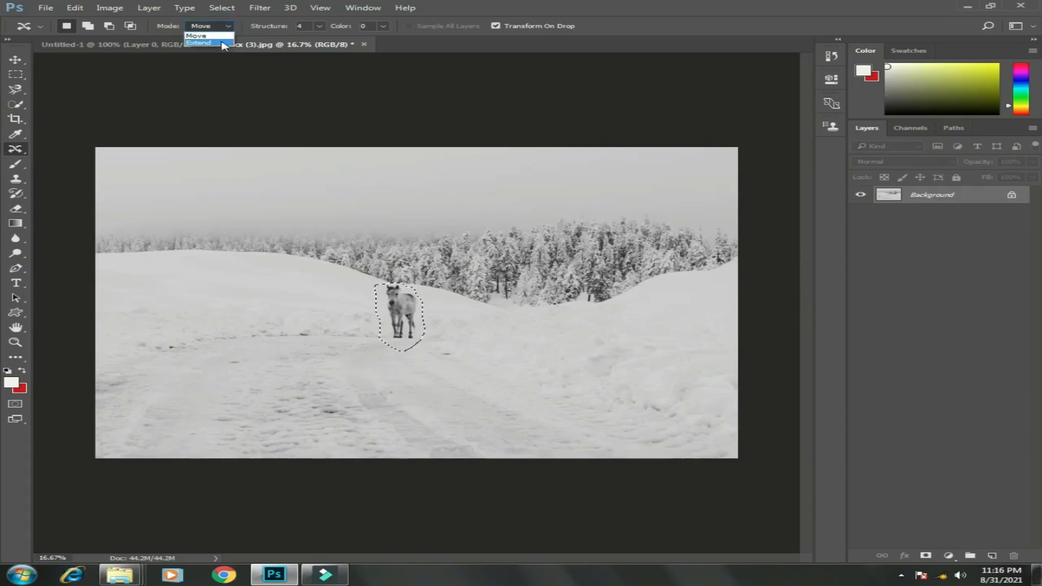
click(219, 42)
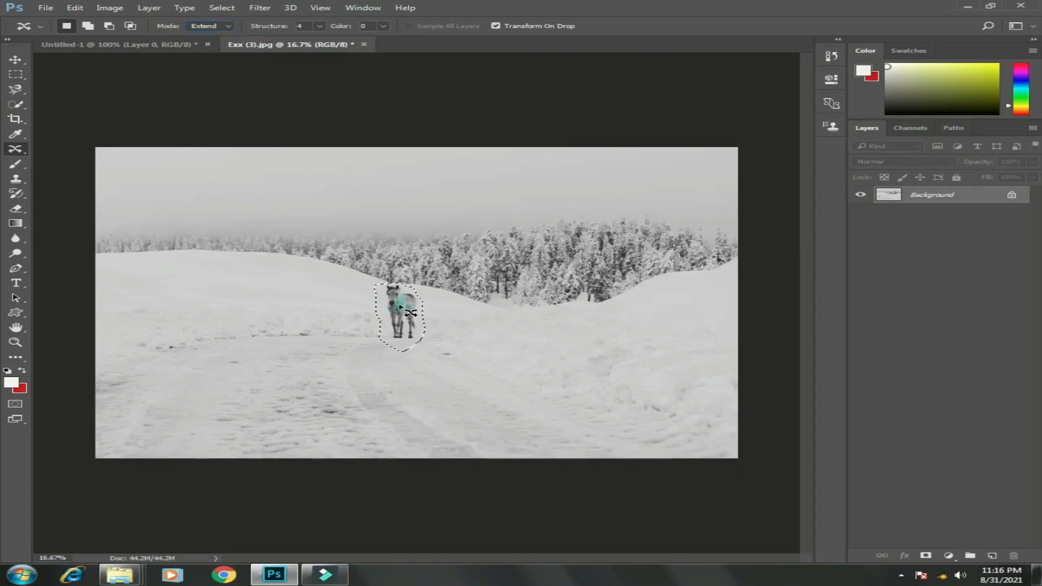
drag(389, 310, 339, 325)
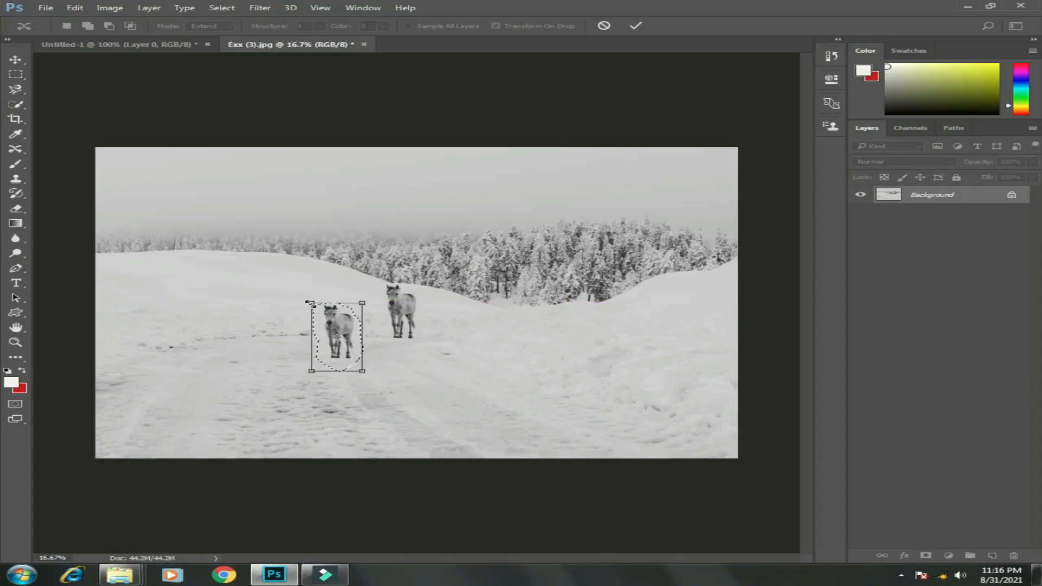
drag(311, 302, 288, 280)
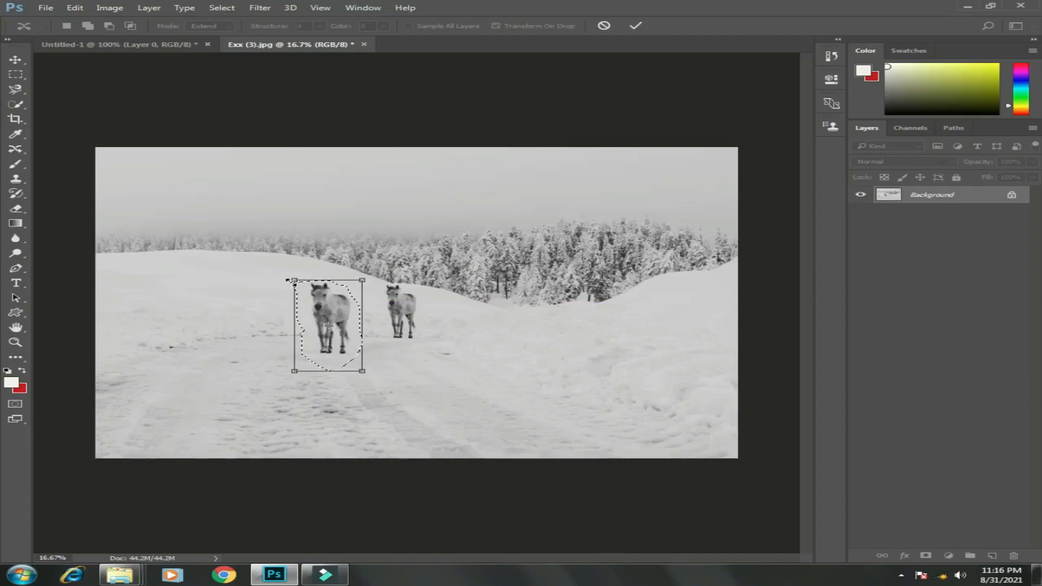
key(Return)
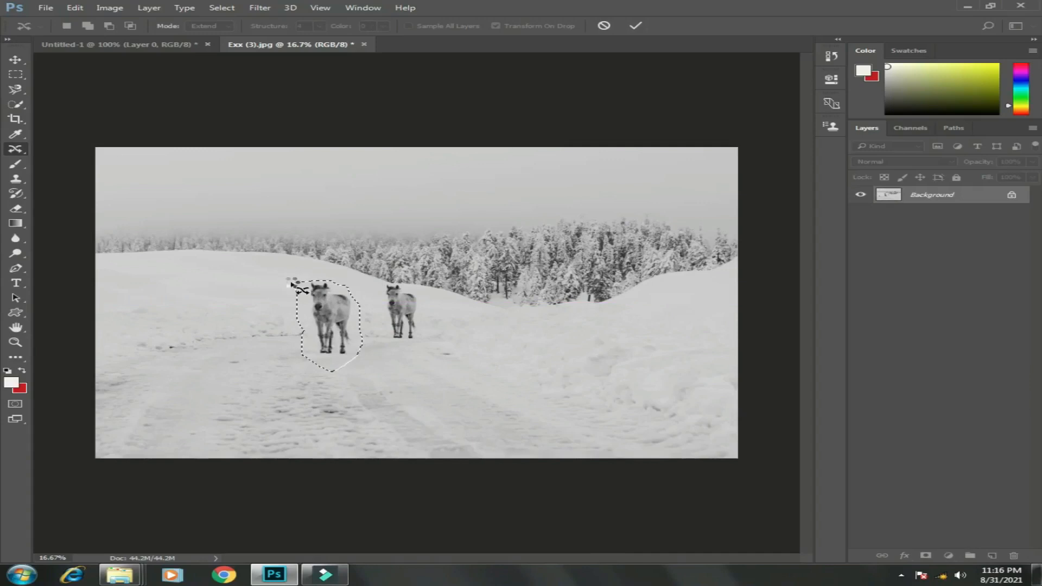
key(ctrl+d)
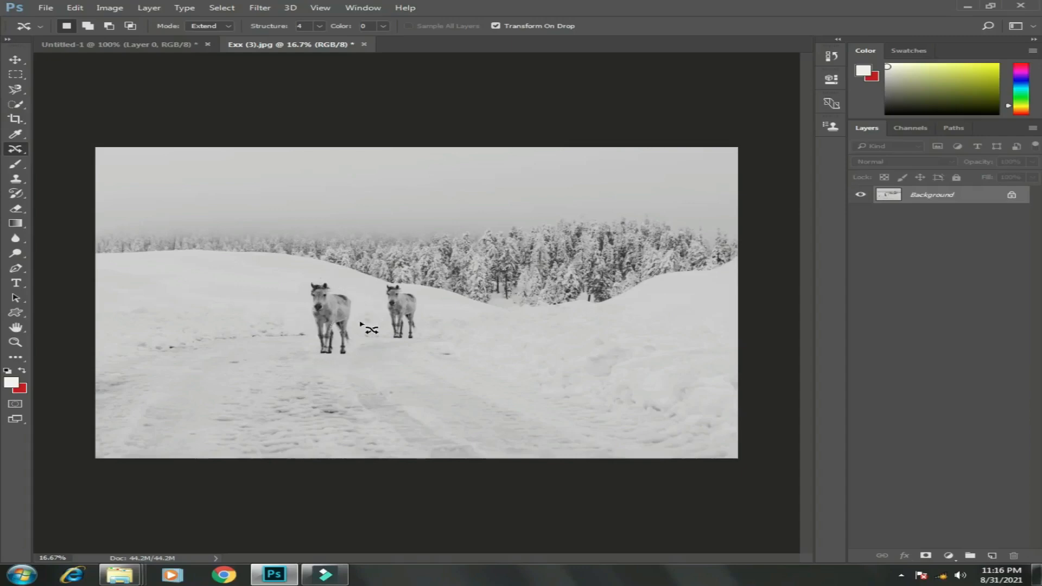
Step: Duplicate the larger horse copy further left along the road, enlarge the duplicate, and deselect
mouse_move(303, 321)
mouse_down()
mouse_move(308, 276)
mouse_move(355, 285)
mouse_move(358, 352)
mouse_move(324, 364)
mouse_move(303, 325)
mouse_up()
drag(327, 312, 260, 341)
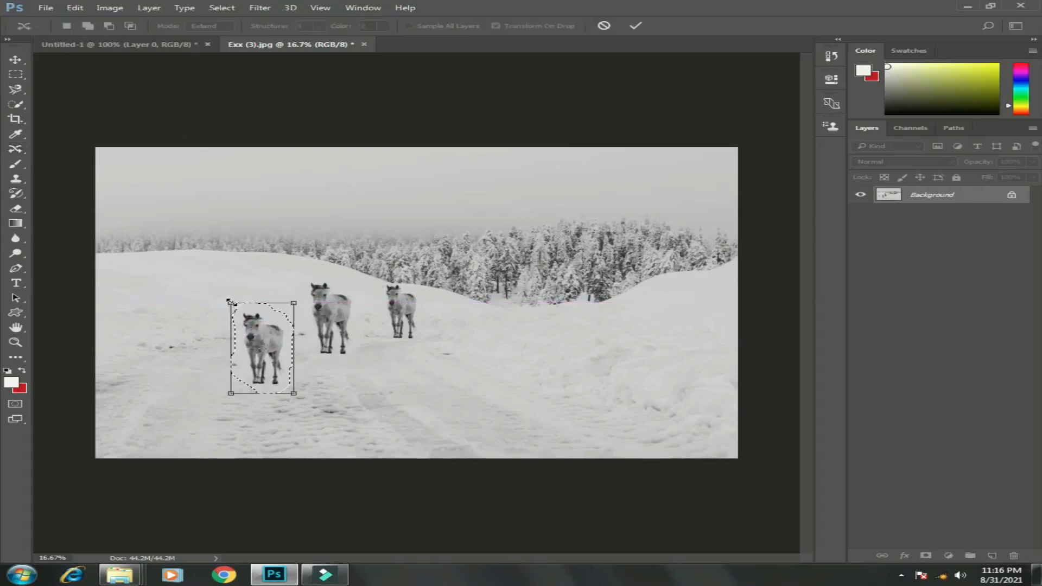
drag(230, 302, 195, 277)
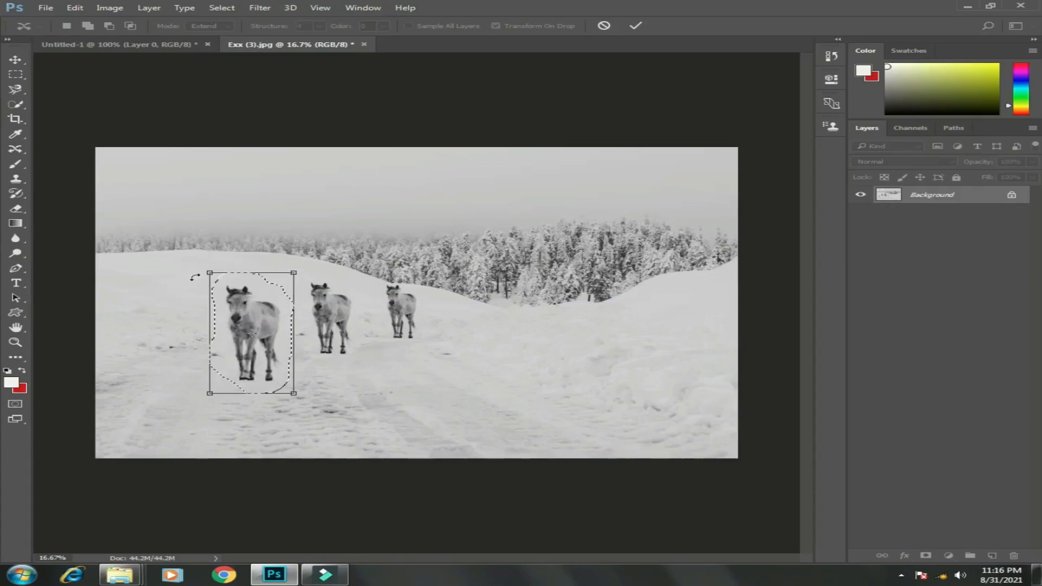
key(Return)
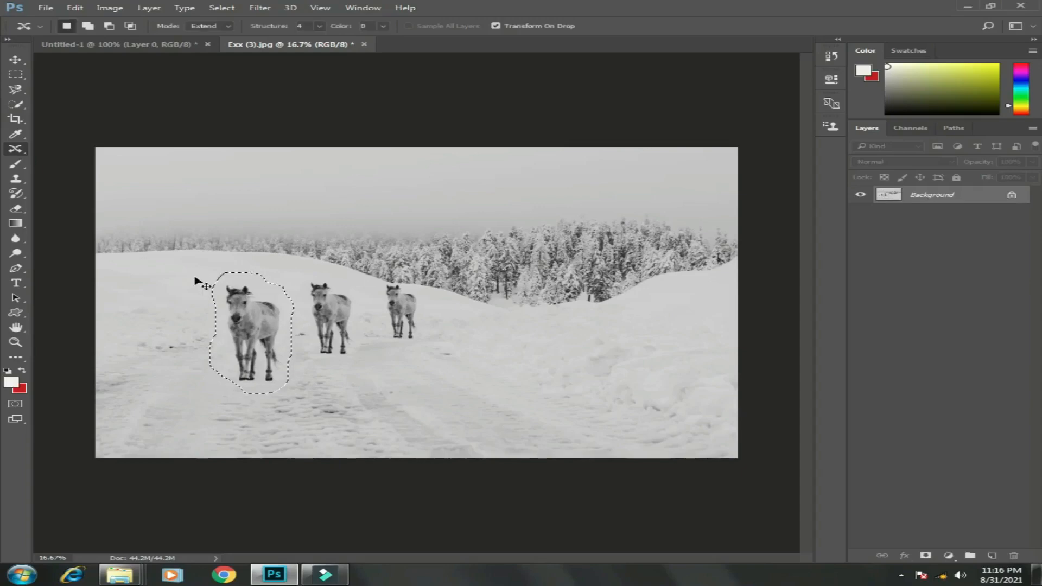
key(ctrl+d)
Step: Duplicate the original horse to its right, shrink the copy to look more distant, and deselect
mouse_move(383, 283)
mouse_down()
mouse_move(387, 349)
mouse_move(421, 345)
mouse_move(427, 297)
mouse_move(382, 283)
mouse_up()
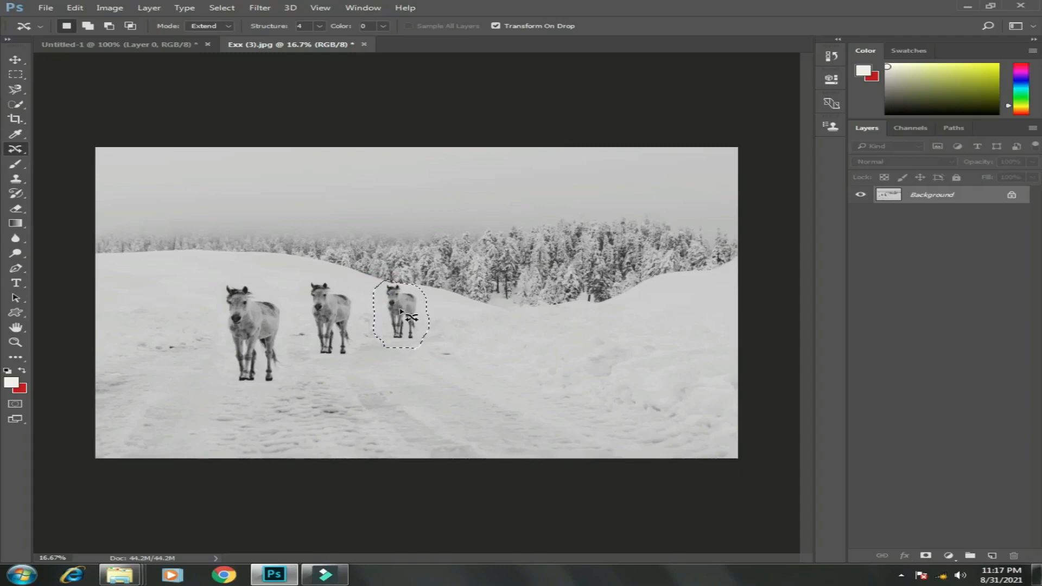
drag(401, 312, 463, 303)
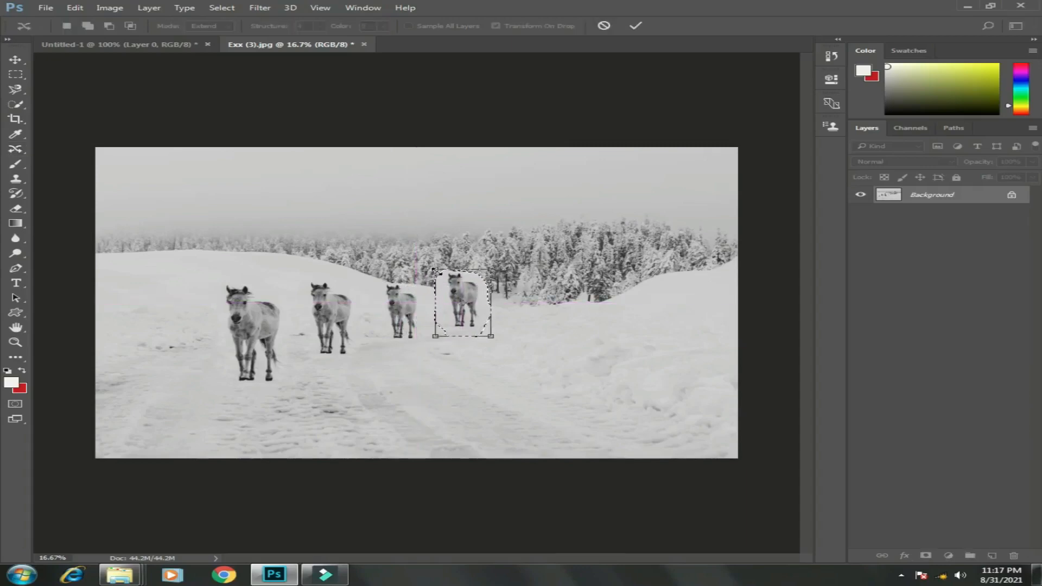
click(437, 272)
drag(437, 272, 438, 305)
click(471, 316)
key(Return)
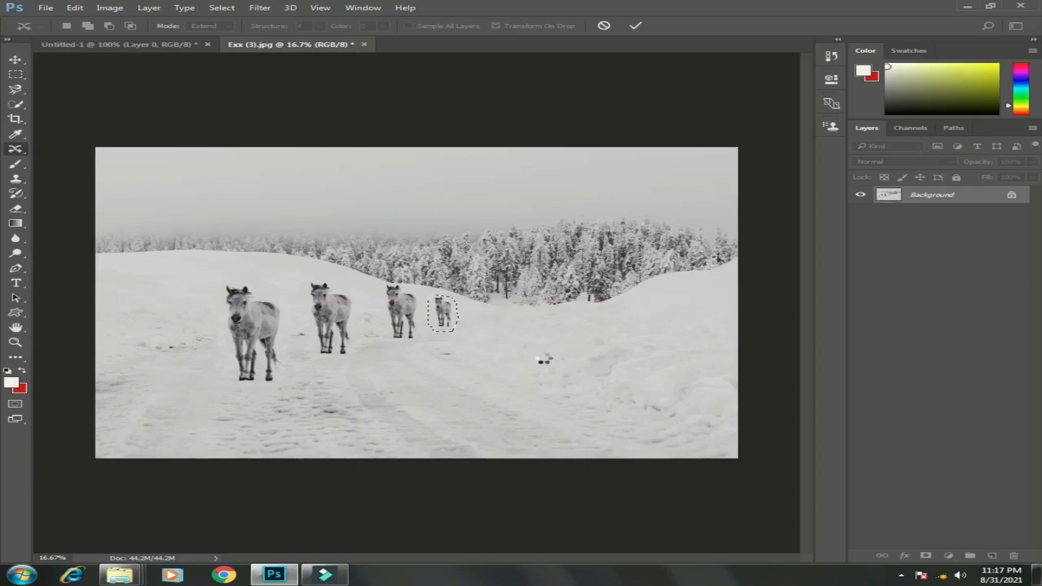
key(ctrl+d)
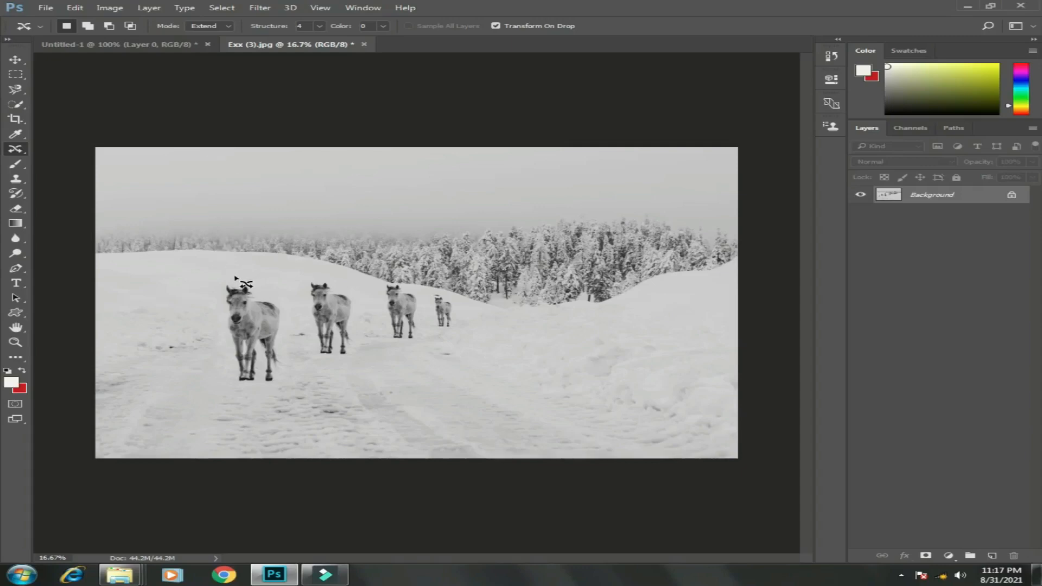
Step: Duplicate the leftmost horse near the photo's left edge, enlarge it as the nearest one, and deselect
mouse_move(234, 276)
mouse_down()
mouse_move(212, 300)
mouse_move(210, 353)
mouse_move(260, 414)
mouse_move(298, 374)
mouse_move(289, 310)
mouse_move(264, 276)
mouse_move(232, 276)
mouse_up()
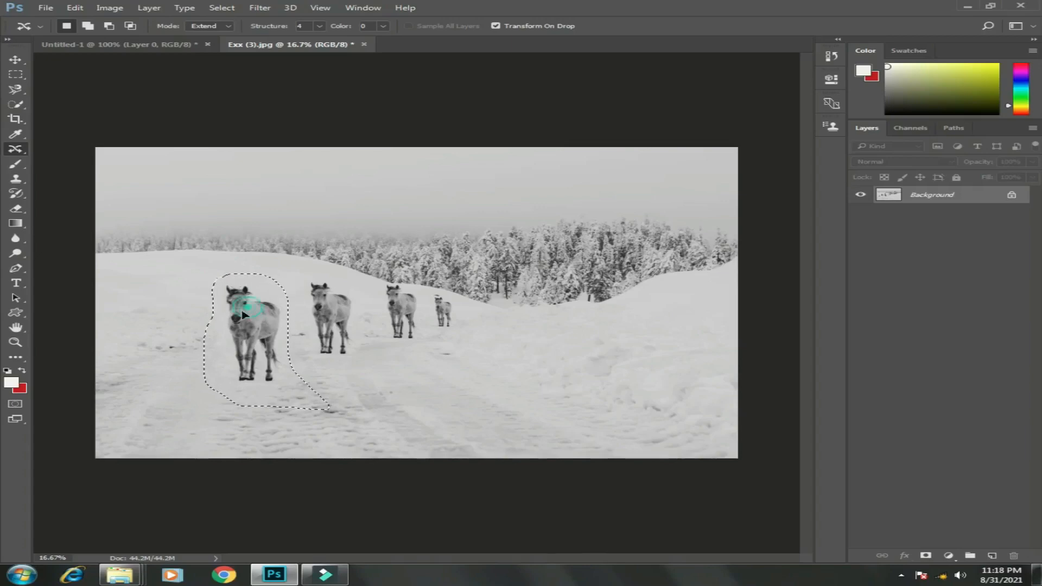
drag(249, 315, 169, 343)
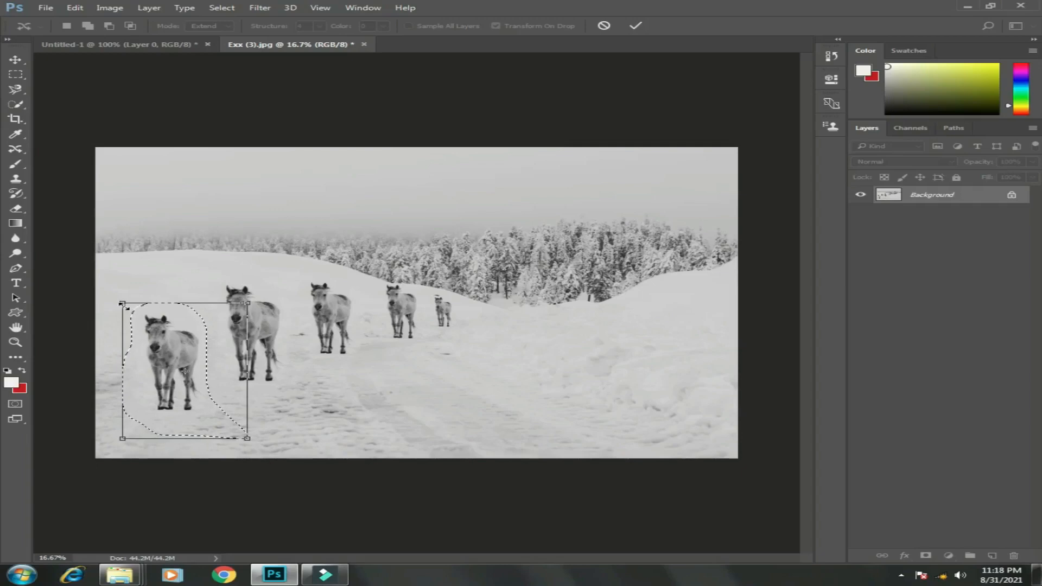
mouse_move(117, 302)
mouse_down()
mouse_move(101, 281)
mouse_move(118, 303)
mouse_up()
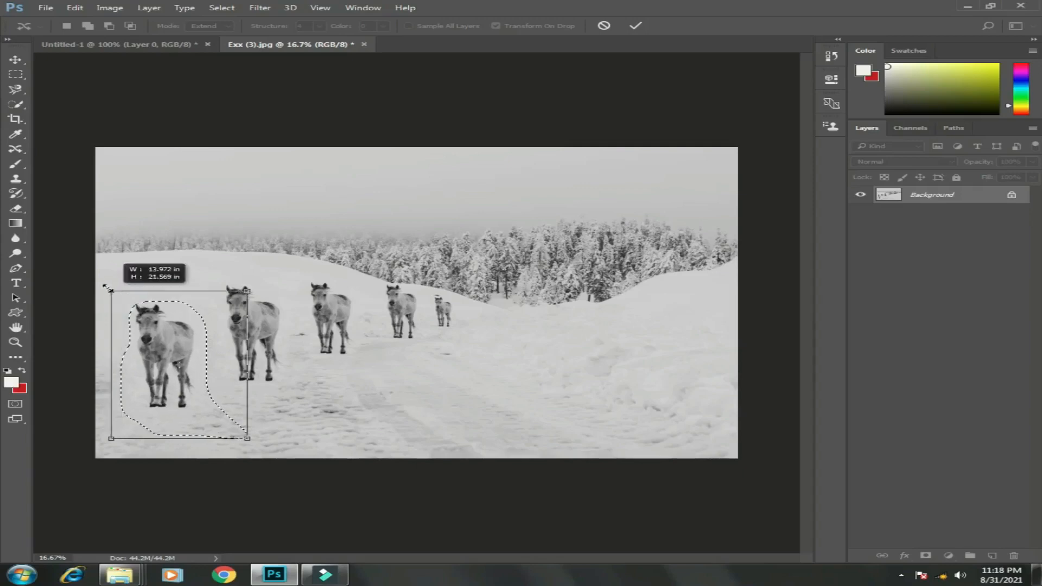
drag(107, 289, 88, 264)
key(Return)
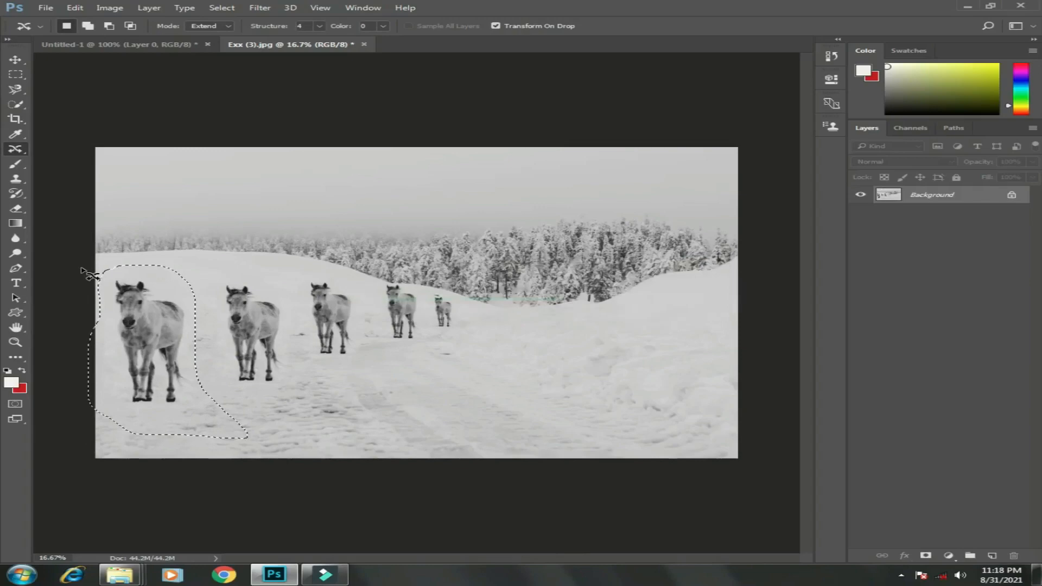
click(470, 348)
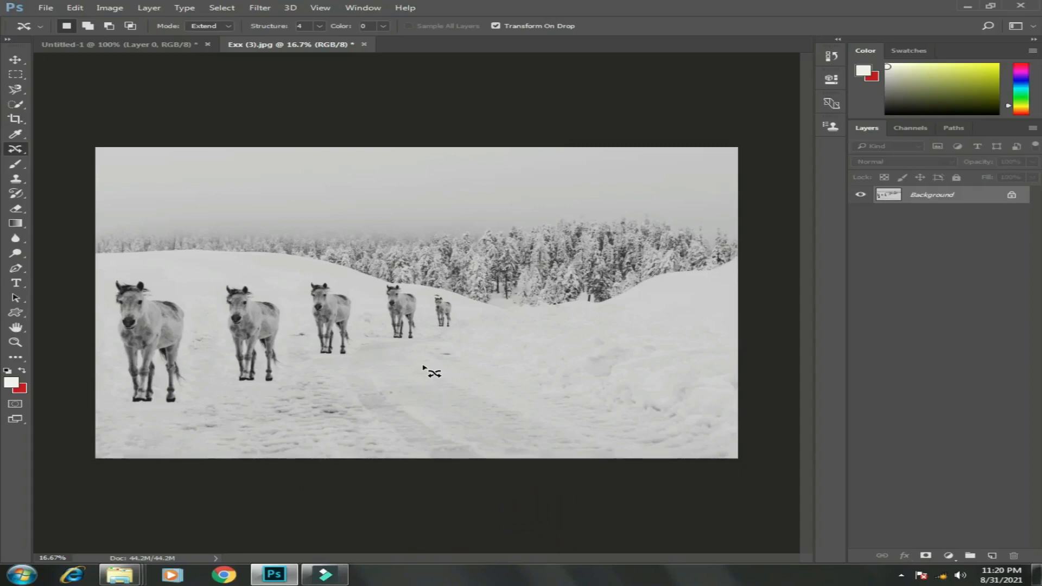
click(227, 27)
click(230, 26)
Step: Close the Exx (3).jpg document
click(364, 44)
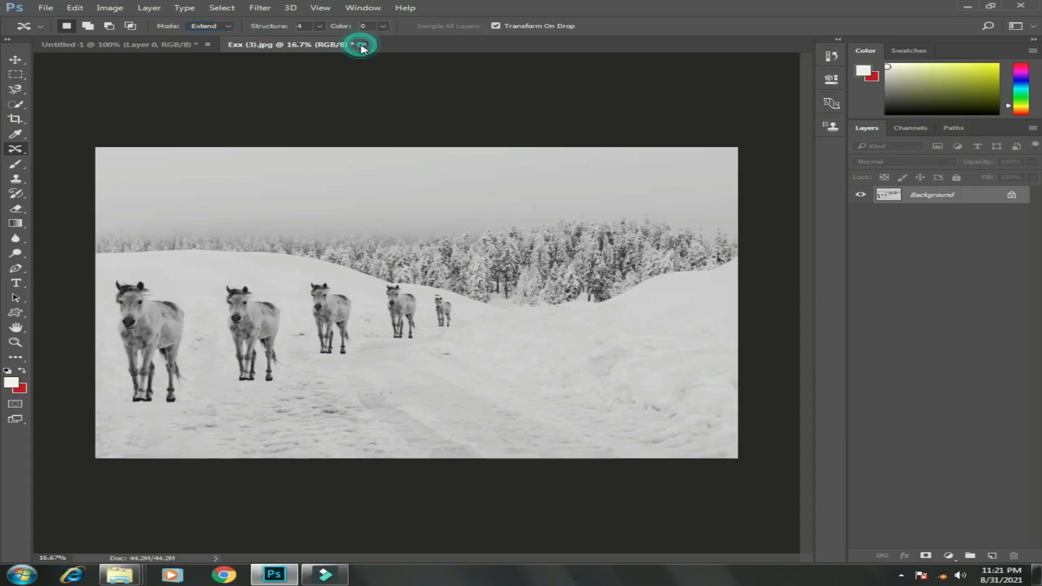